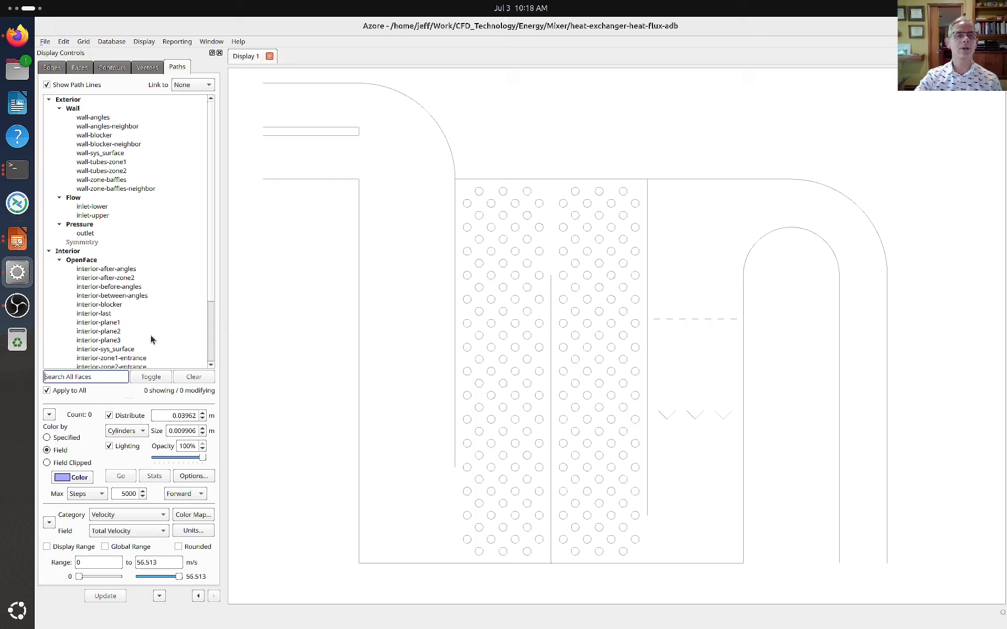
Display path lines colored by total velocity from inlet-lower and inlet-upper, comparing the upper inlet's paths alone with both inlets together
scroll(150, 337, down, 3)
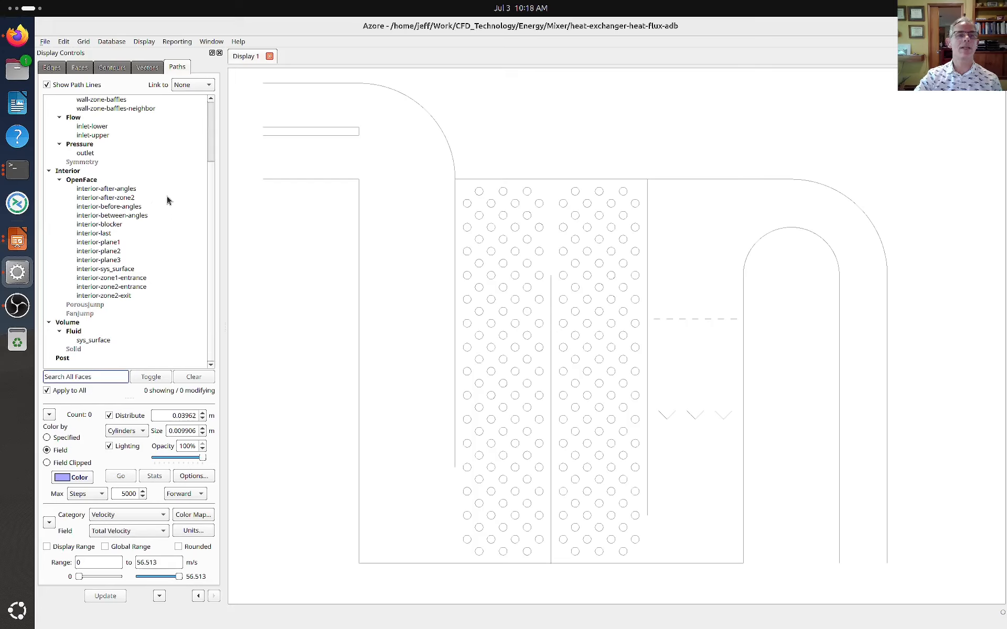
scroll(165, 190, up, 1)
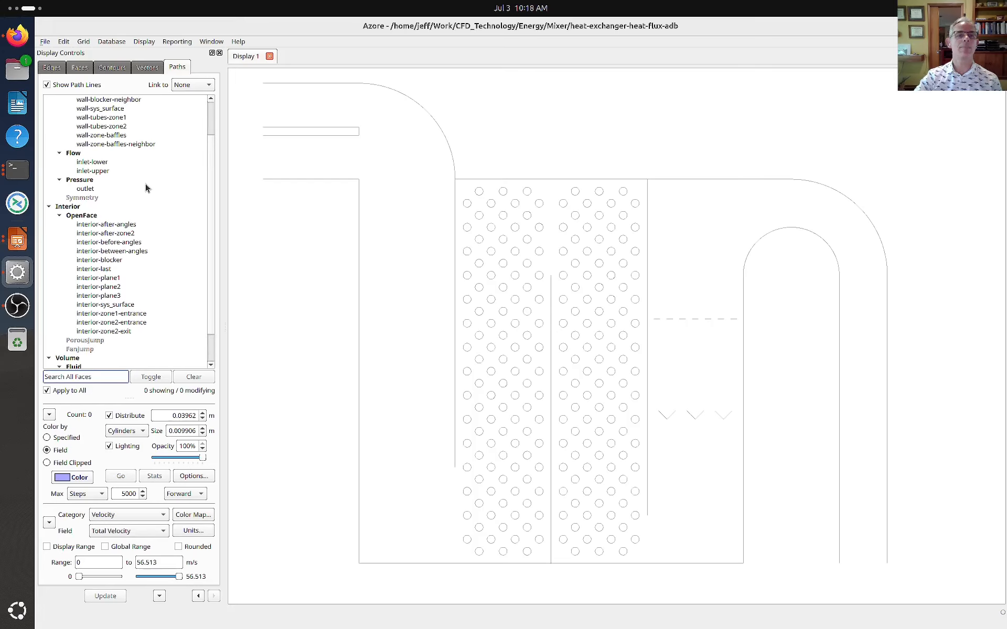
click(102, 162)
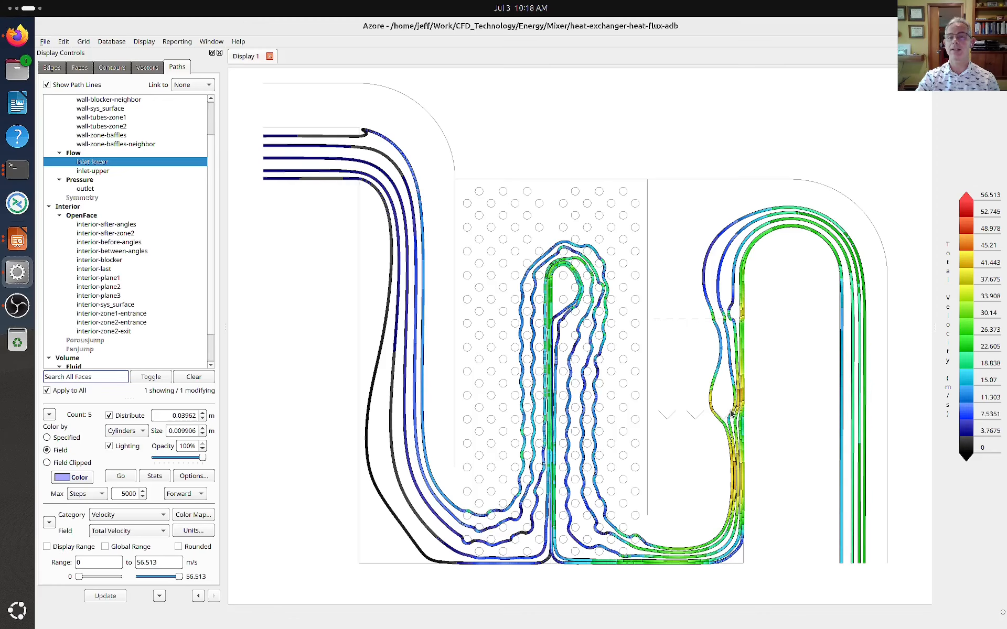
ctrl+click(95, 171)
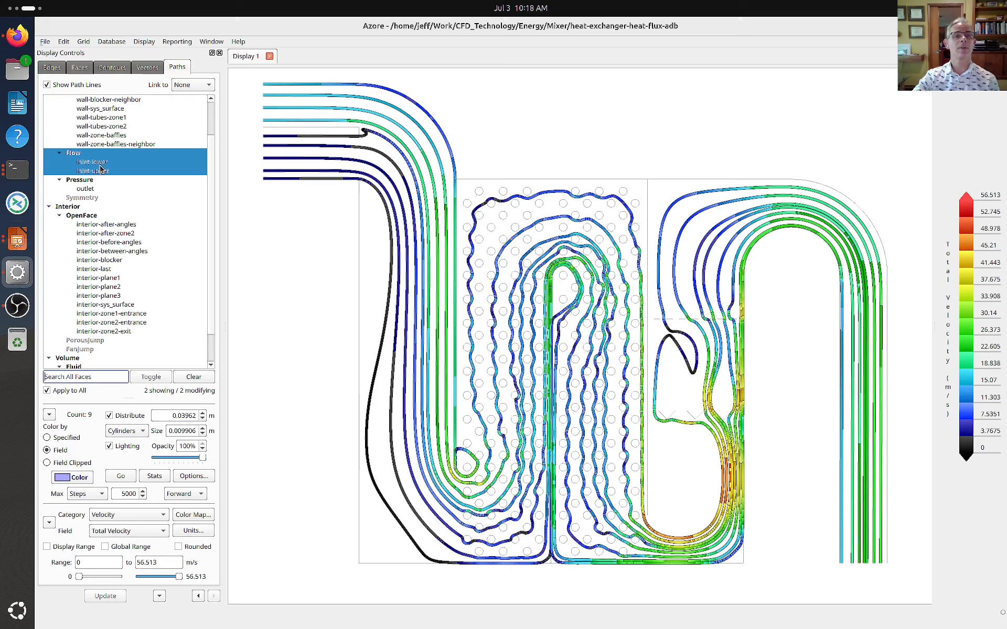
ctrl+click(100, 164)
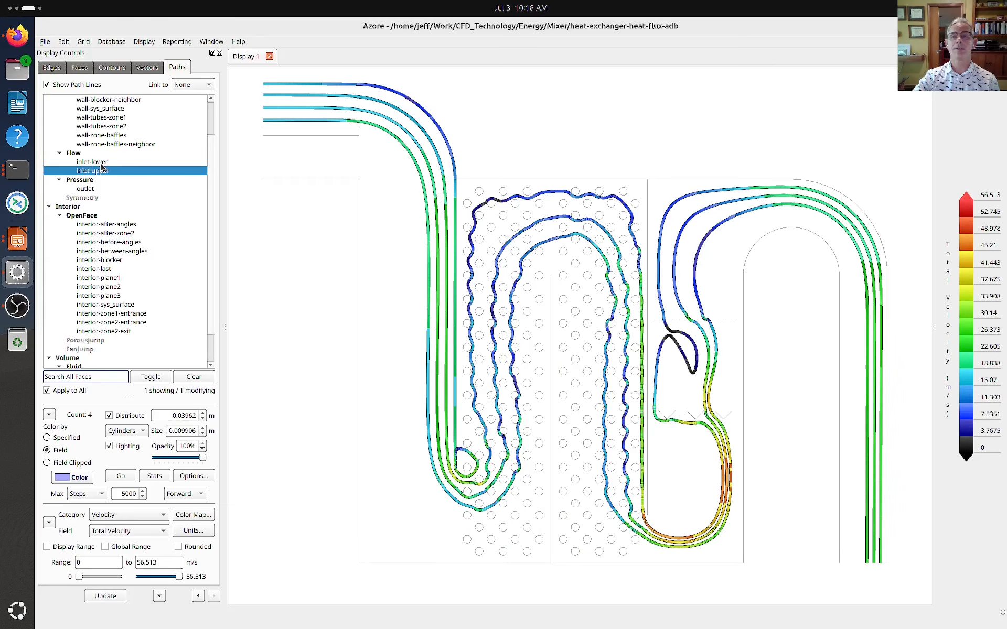
ctrl+click(101, 164)
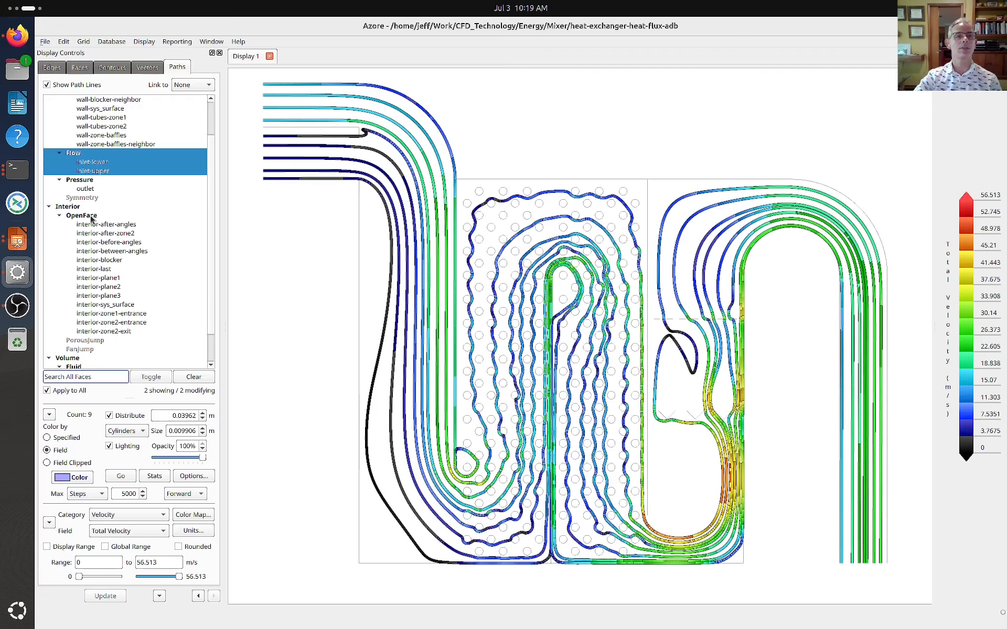
Remove the path lines from both inlets and display filled total velocity contours on the sys_surface fluid volume
click(103, 170)
ctrl+click(103, 172)
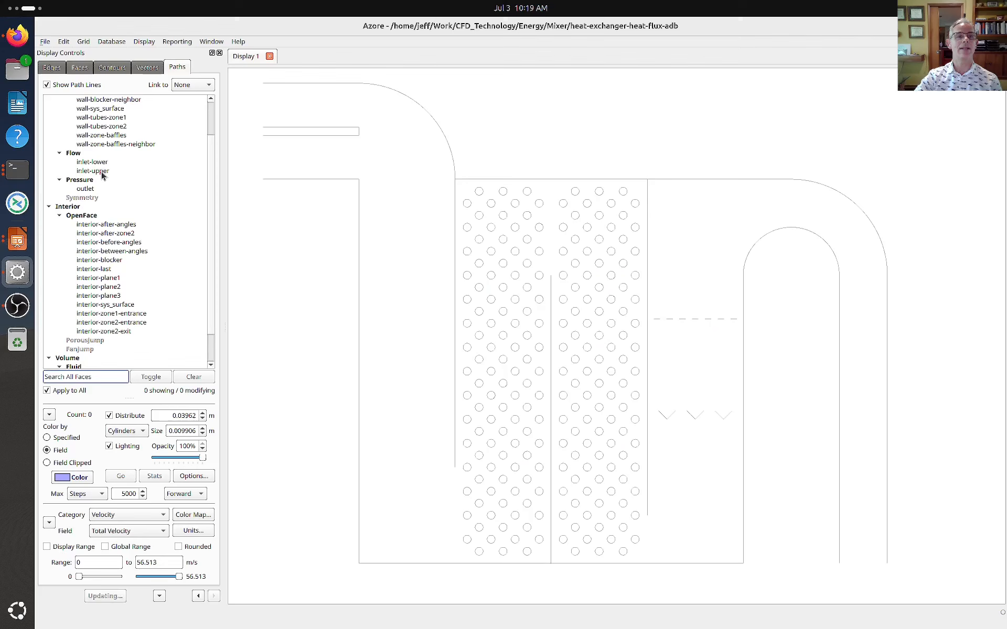
click(108, 66)
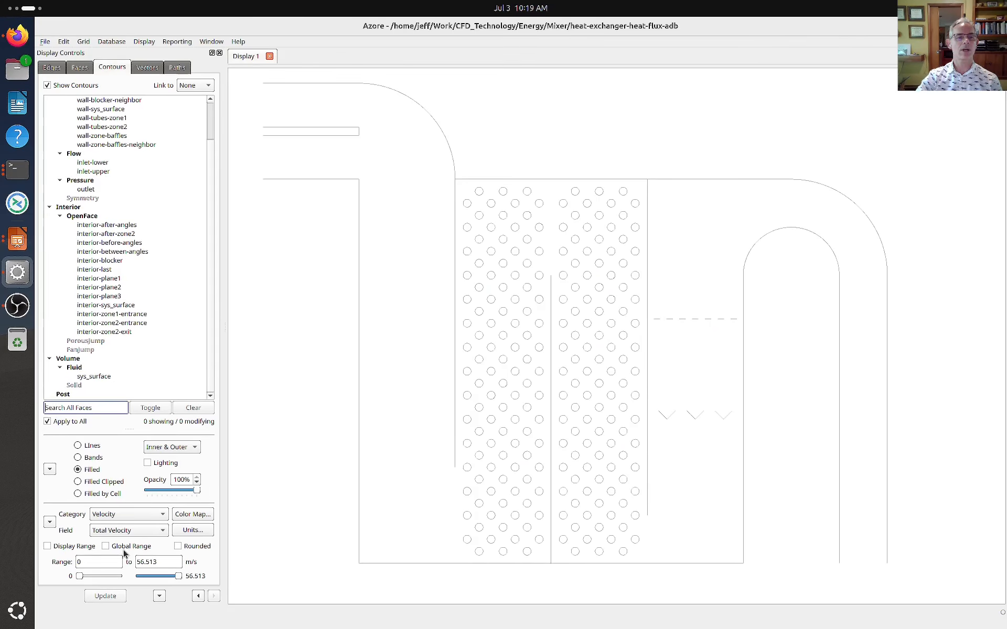
click(94, 377)
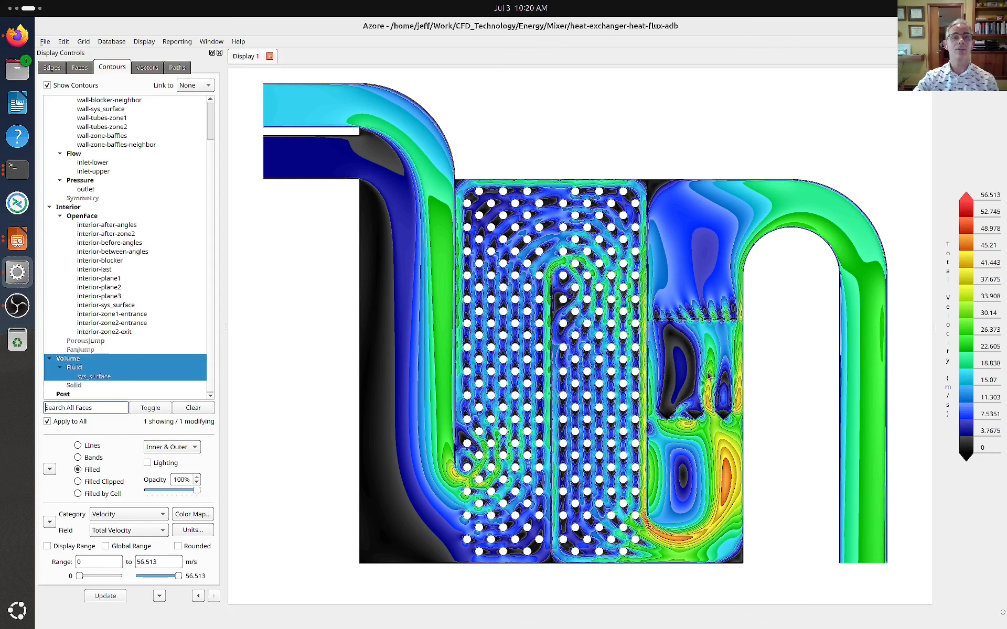
Display velocity vectors on the sys_surface fluid volume and set their velocity scale to 0.008833 m / m/s
click(148, 70)
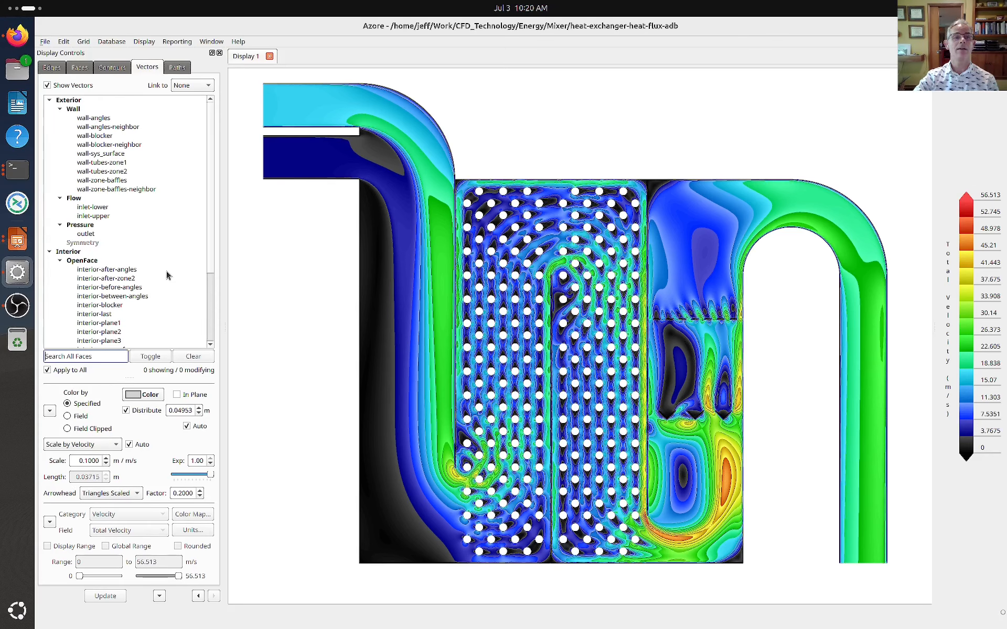
scroll(165, 271, down, 4)
click(101, 324)
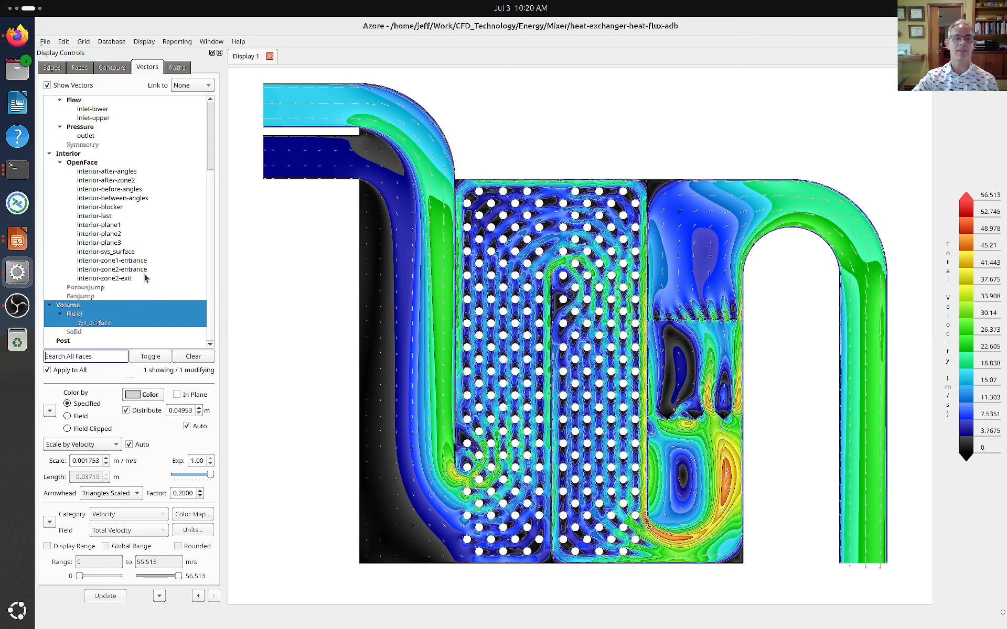
click(106, 458)
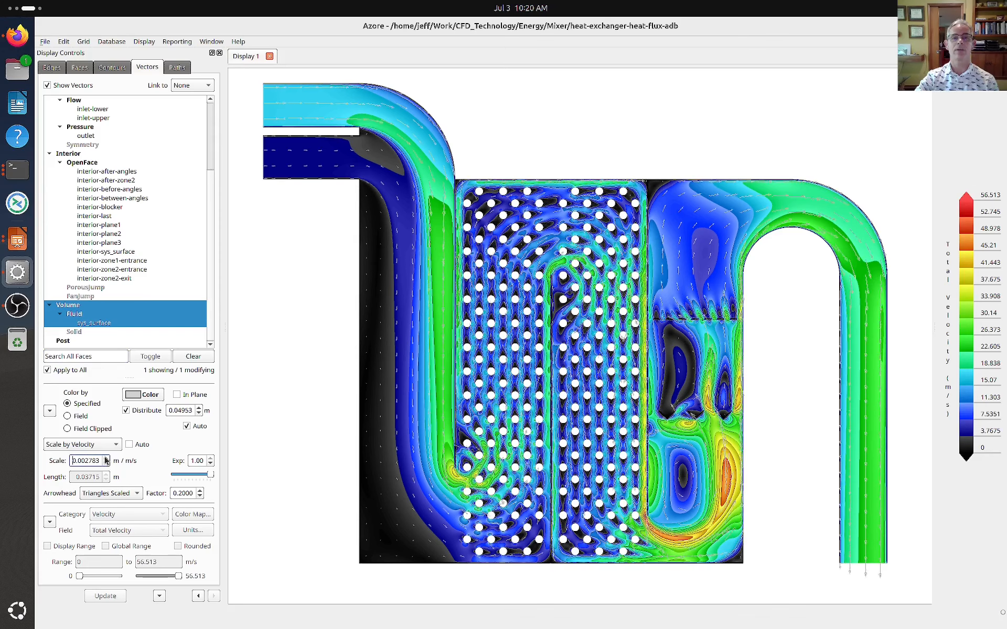
click(72, 461)
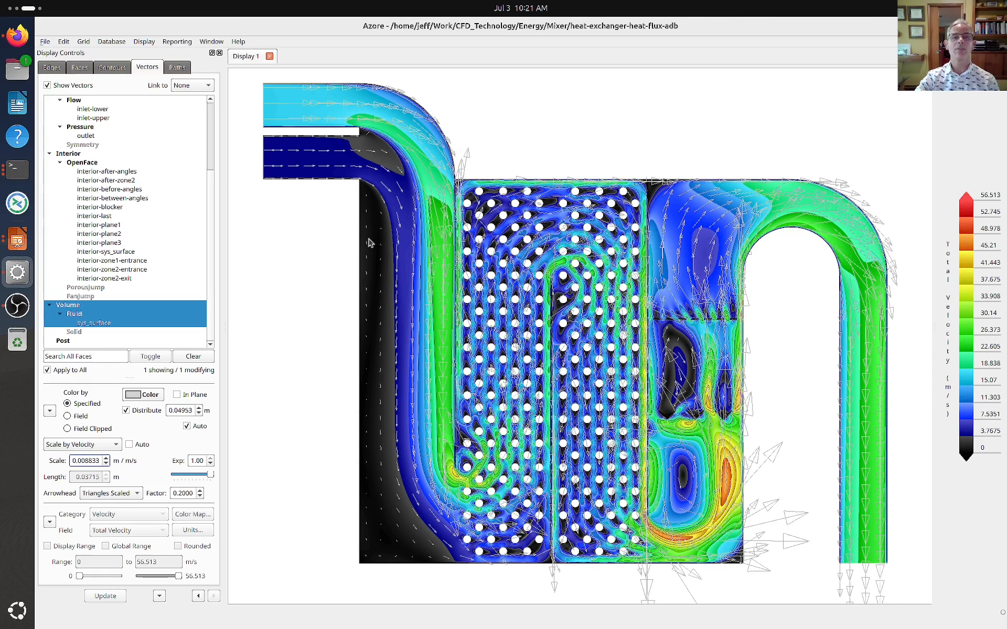
Examine the velocity vectors in the inlet bend and along the upper part of the tube bank
scroll(368, 225, up, 5)
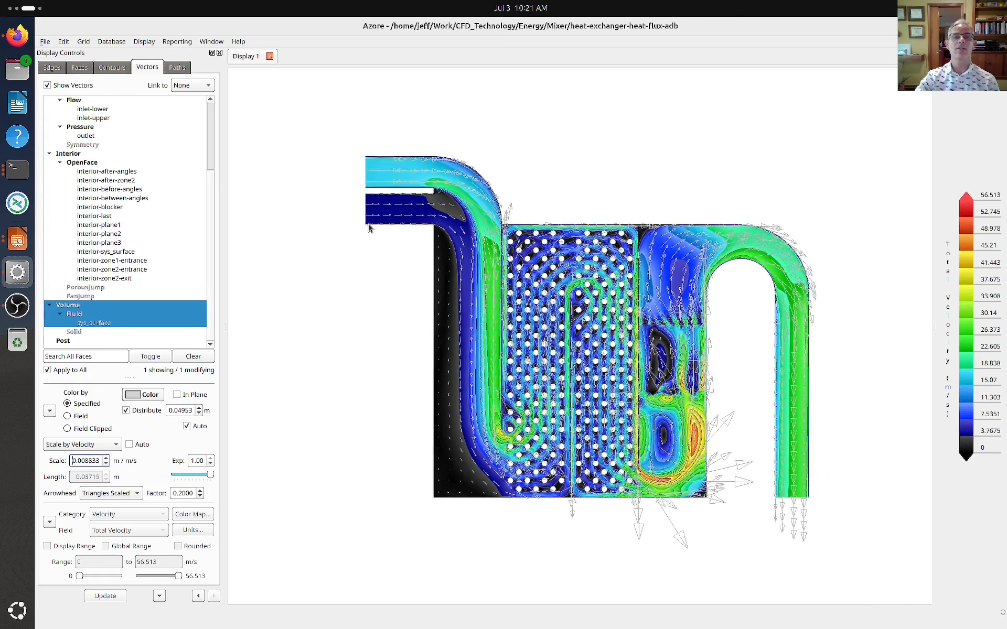
scroll(285, 220, up, 2)
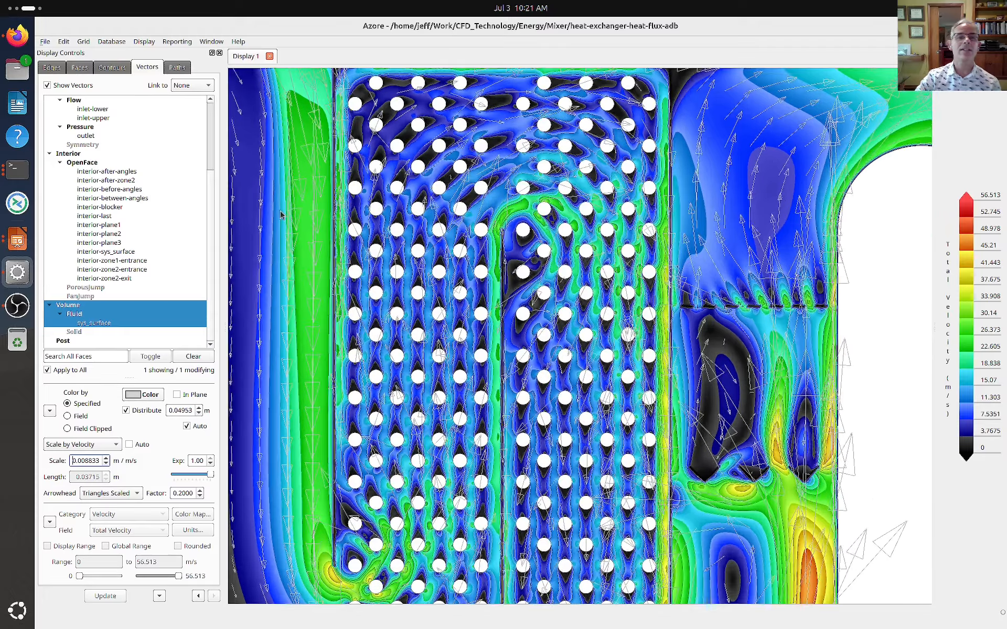
scroll(280, 215, down, 2)
middle_drag(280, 215, 429, 249)
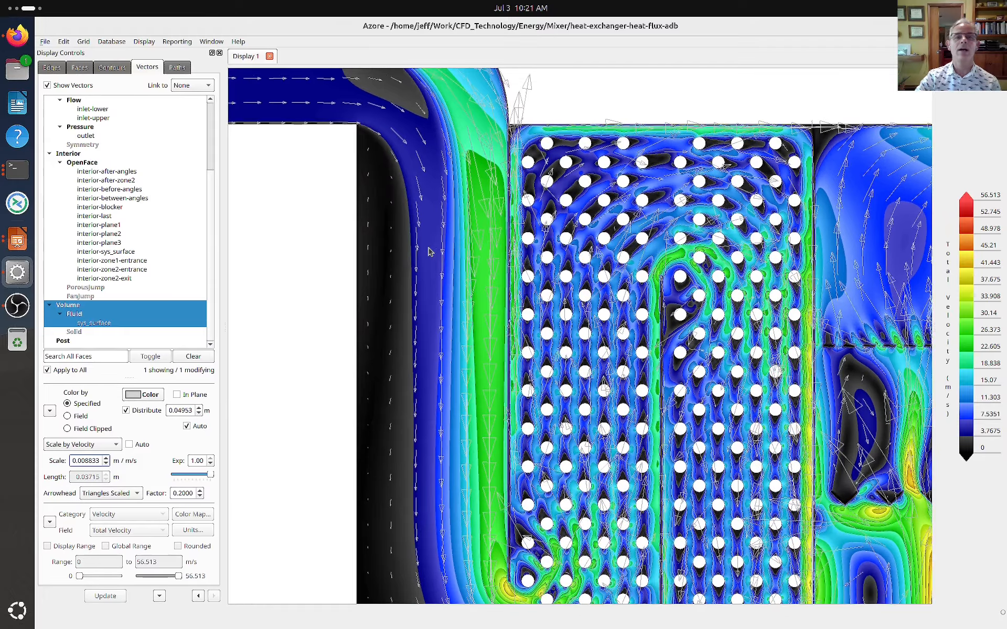
scroll(429, 250, up, 1)
scroll(372, 225, up, 1)
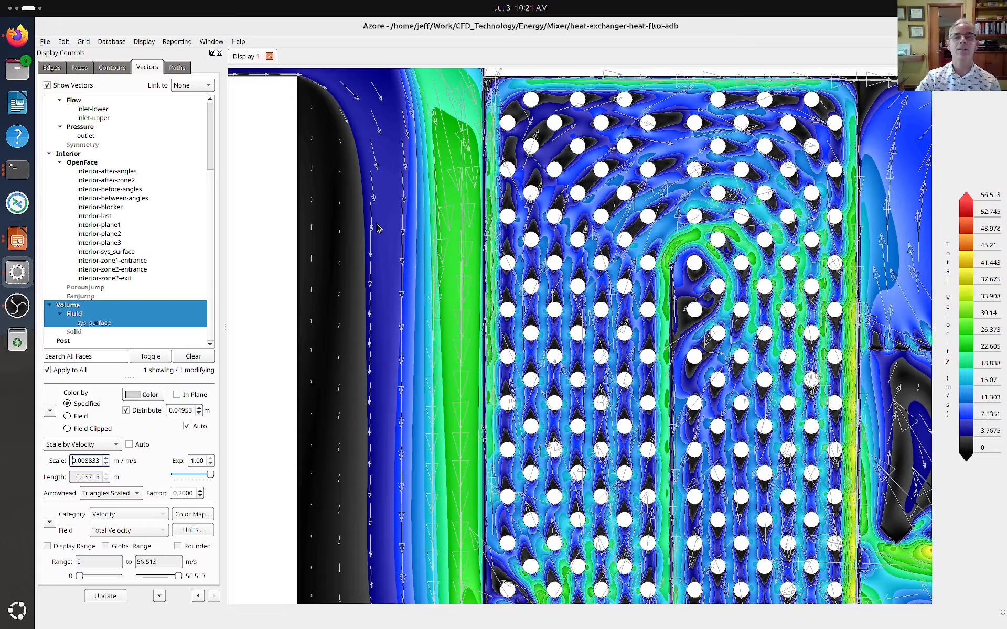
scroll(382, 237, down, 5)
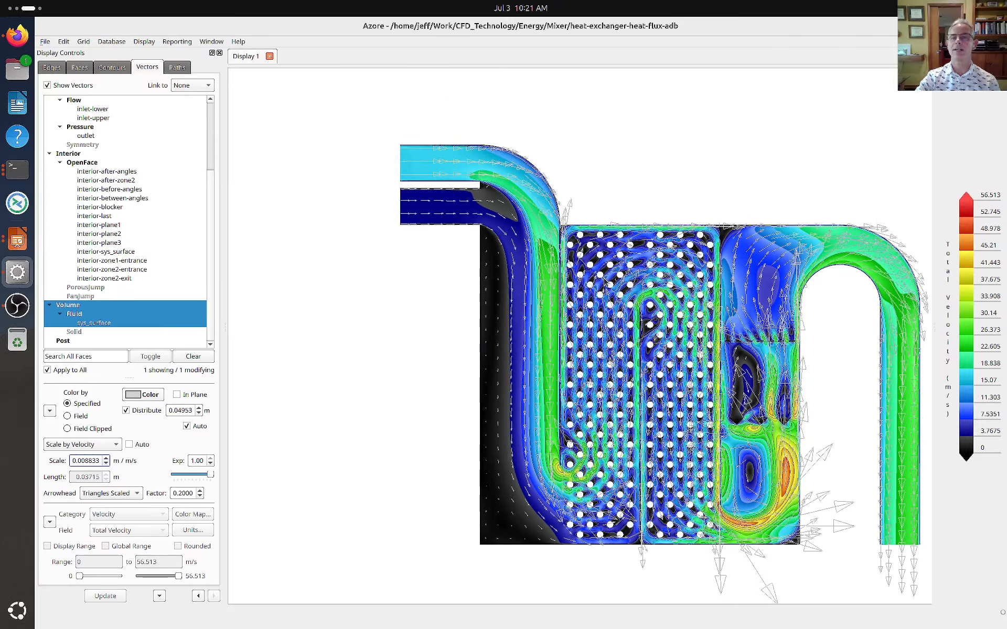
middle_drag(604, 281, 520, 258)
Examine the vectors up close where the flow turns around the lower end of the wall into the first tube bank
scroll(611, 338, up, 1)
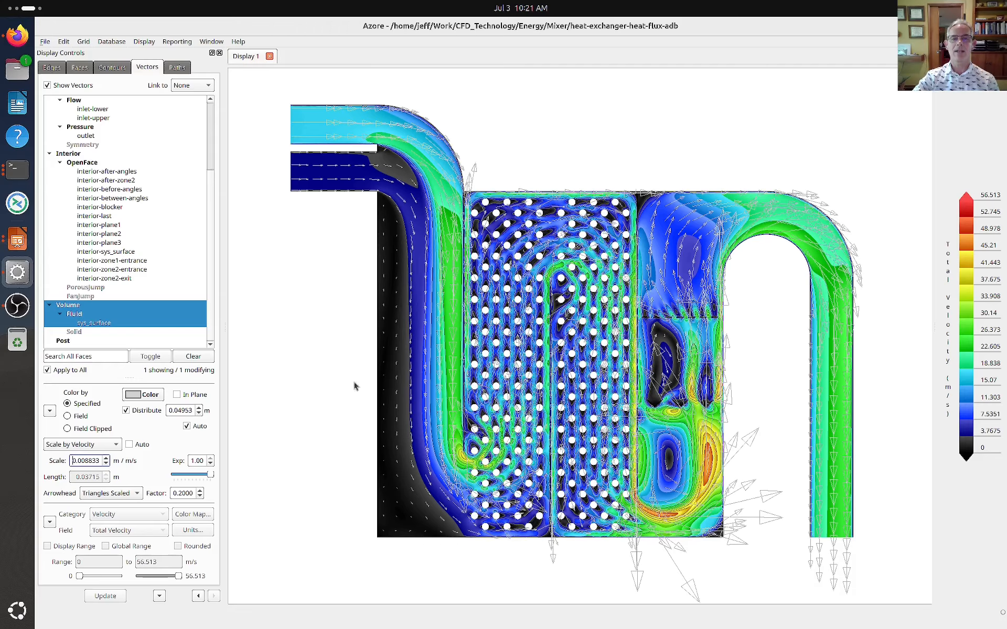
scroll(438, 463, up, 4)
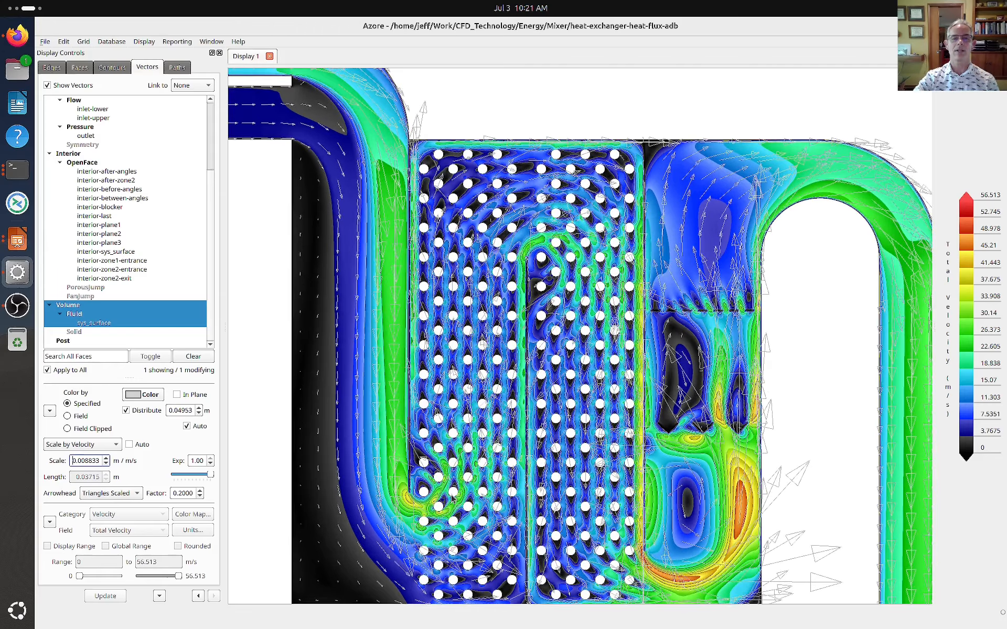
scroll(393, 487, up, 7)
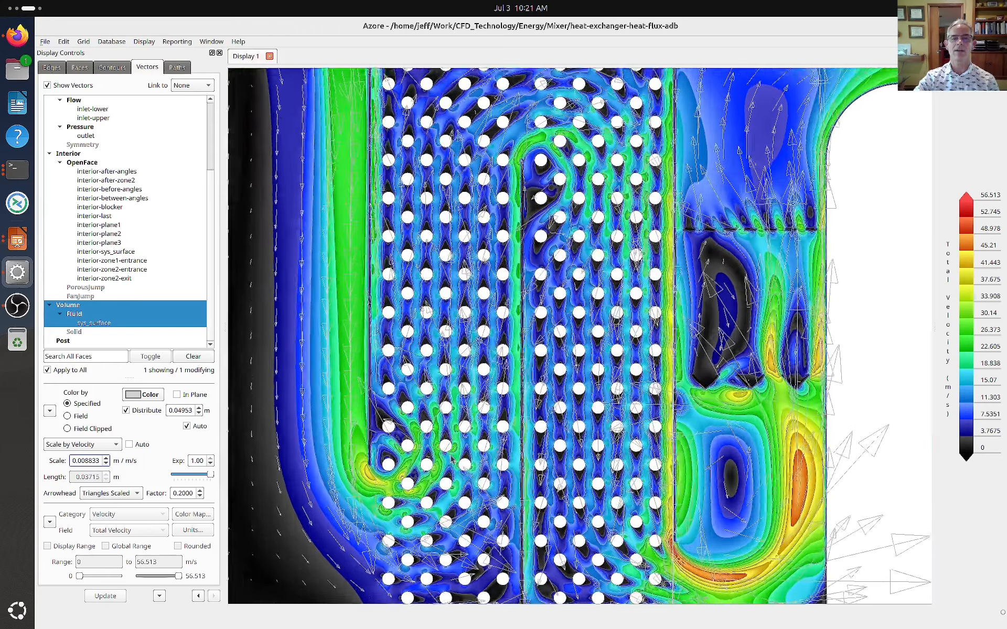
scroll(393, 488, up, 5)
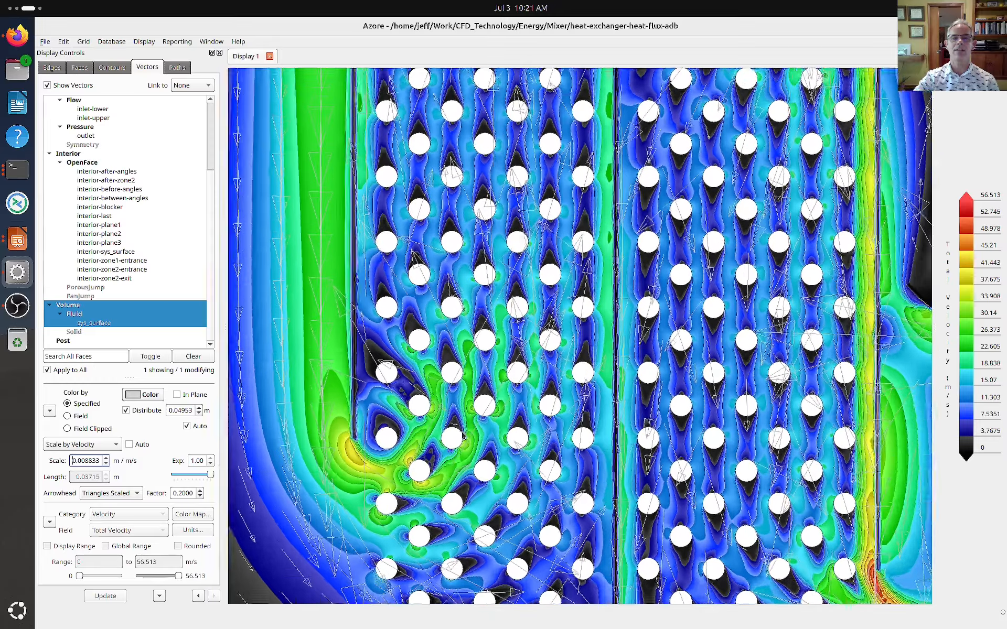
scroll(497, 410, up, 4)
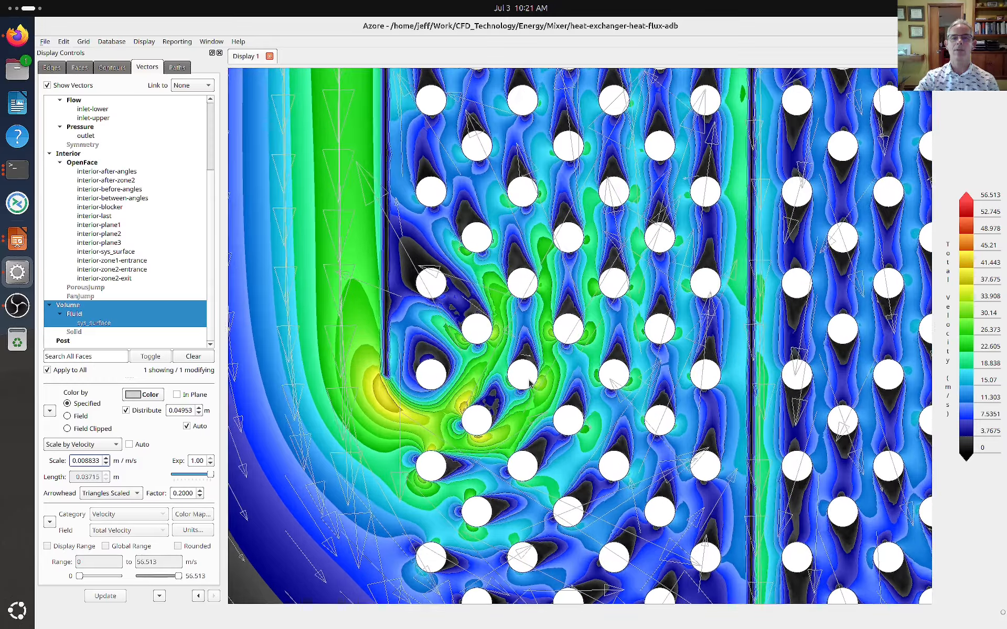
scroll(483, 408, down, 2)
middle_drag(483, 408, 524, 400)
scroll(524, 400, up, 3)
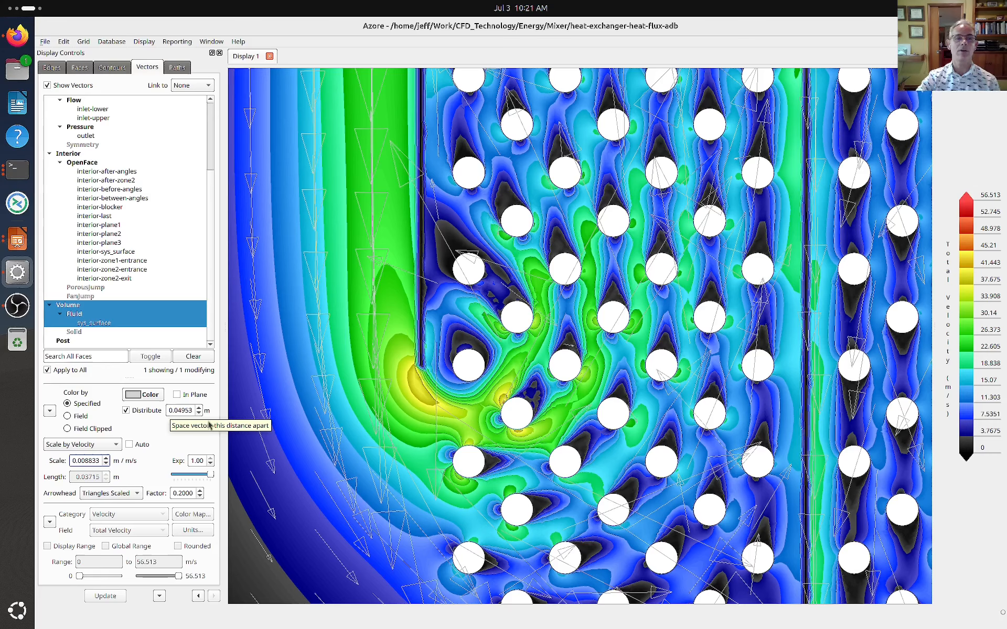
Reduce the distribution spacing of the velocity vectors to 0.009826 m
click(199, 409)
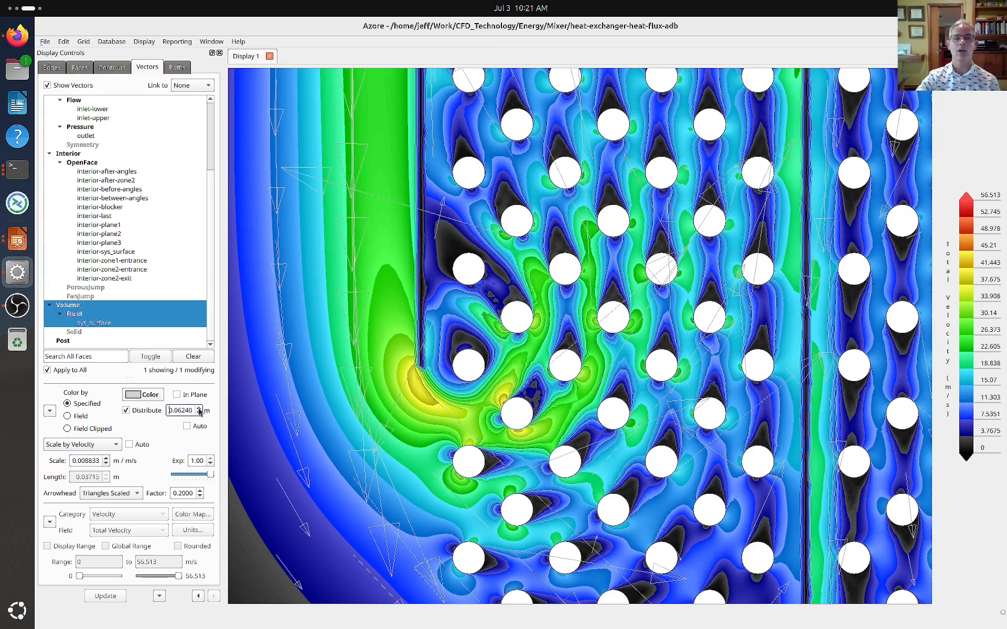
click(199, 414)
click(199, 414)
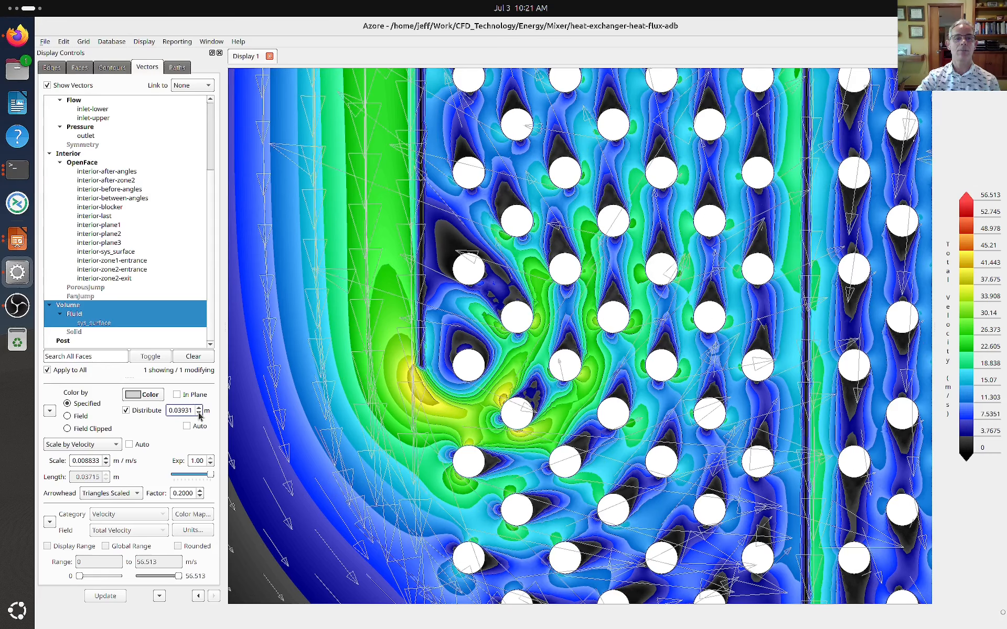
click(199, 415)
click(199, 414)
click(199, 414)
click(200, 414)
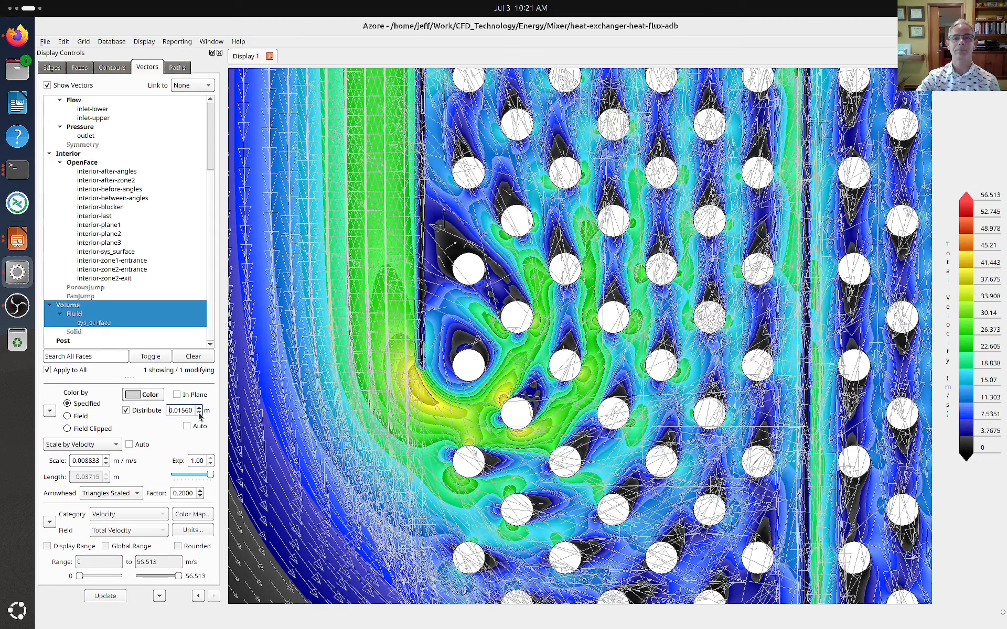
click(199, 414)
click(199, 414)
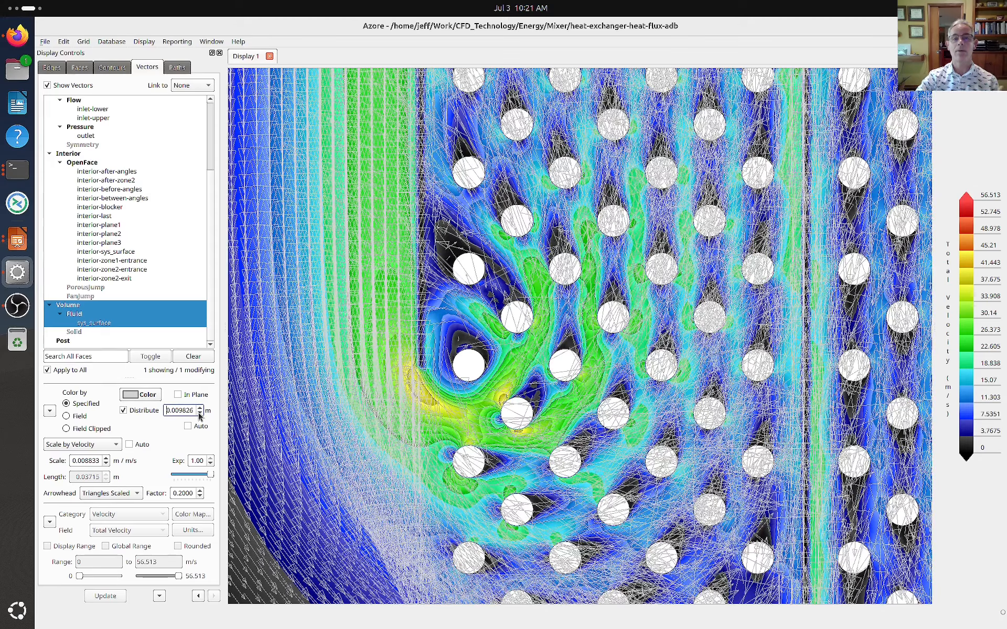
Turn off vector distribution and reduce the velocity scale of the vectors to 0.0005519 m / m/s
click(123, 411)
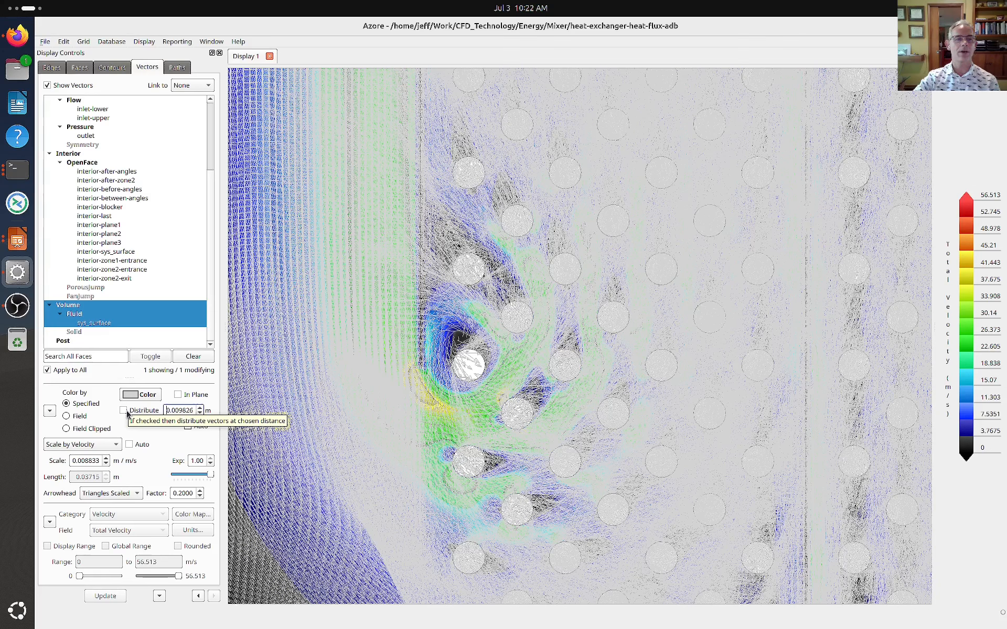
click(107, 465)
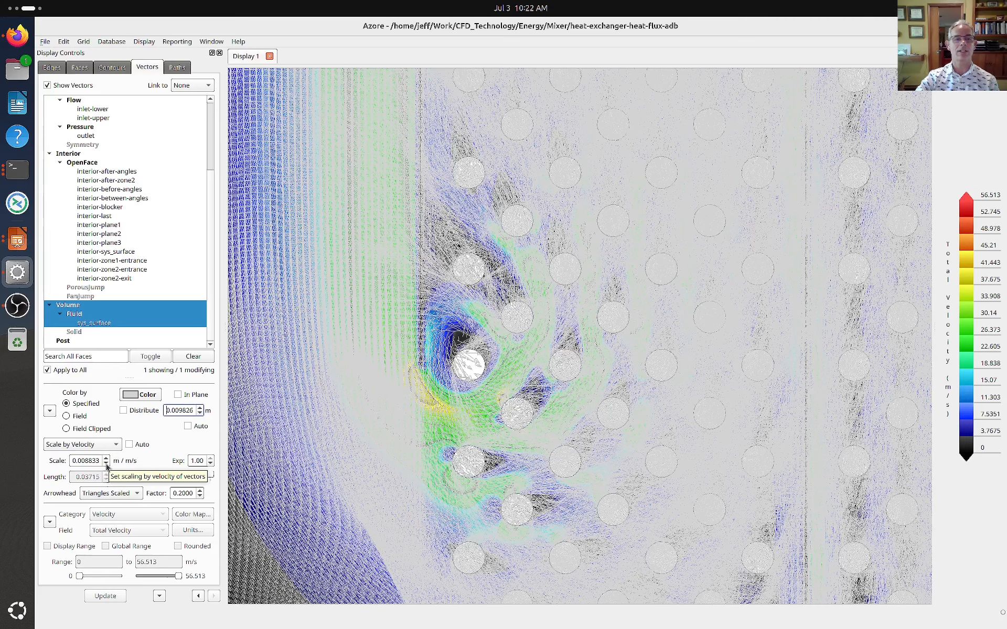
click(106, 464)
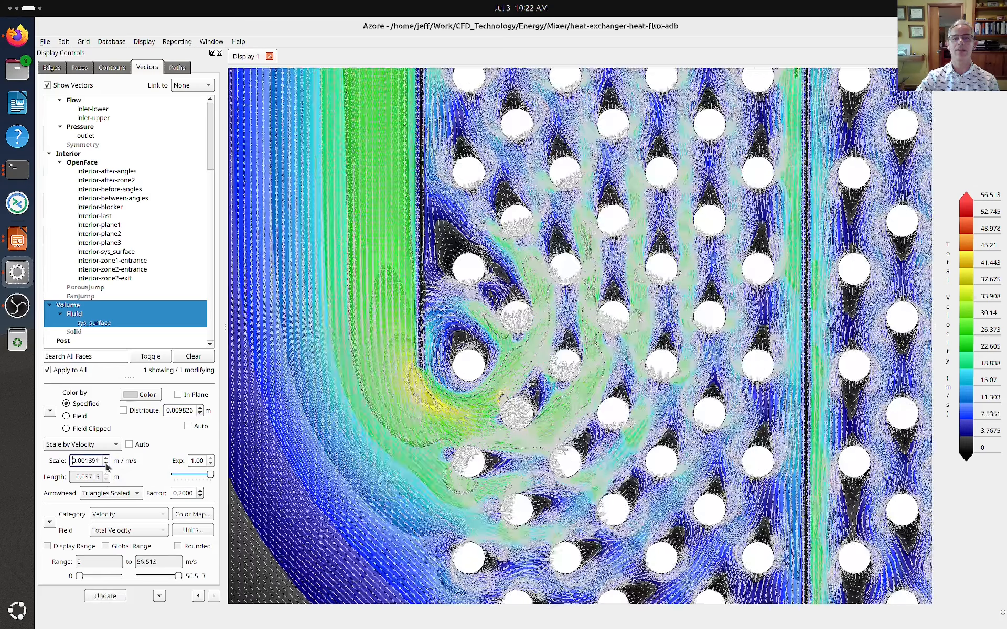
click(107, 465)
click(106, 465)
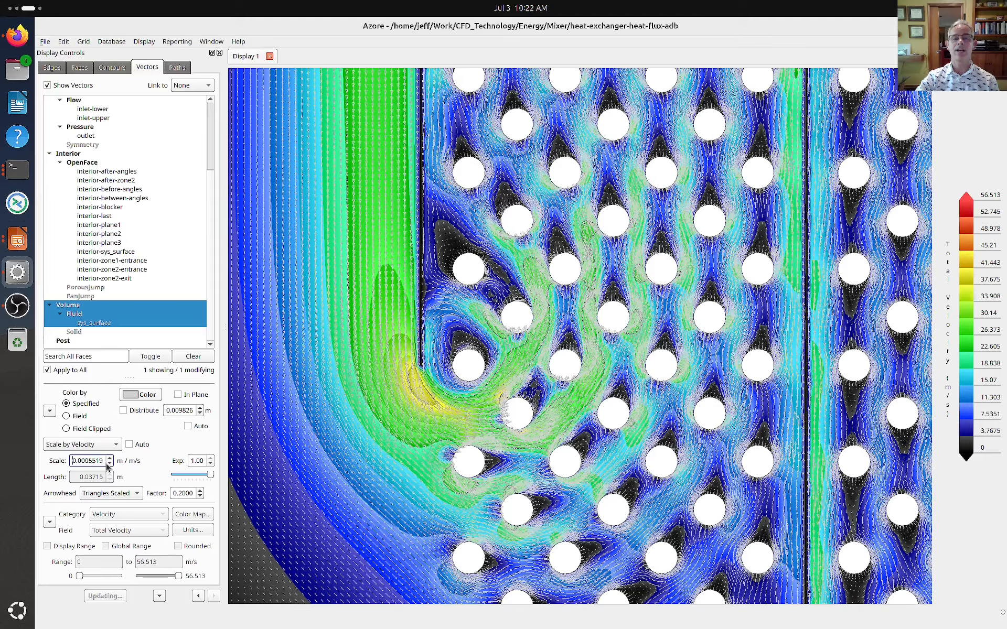
Examine the dense velocity vectors around the individual tubes and across the lower part of both tube banks
scroll(455, 365, up, 2)
scroll(455, 365, up, 3)
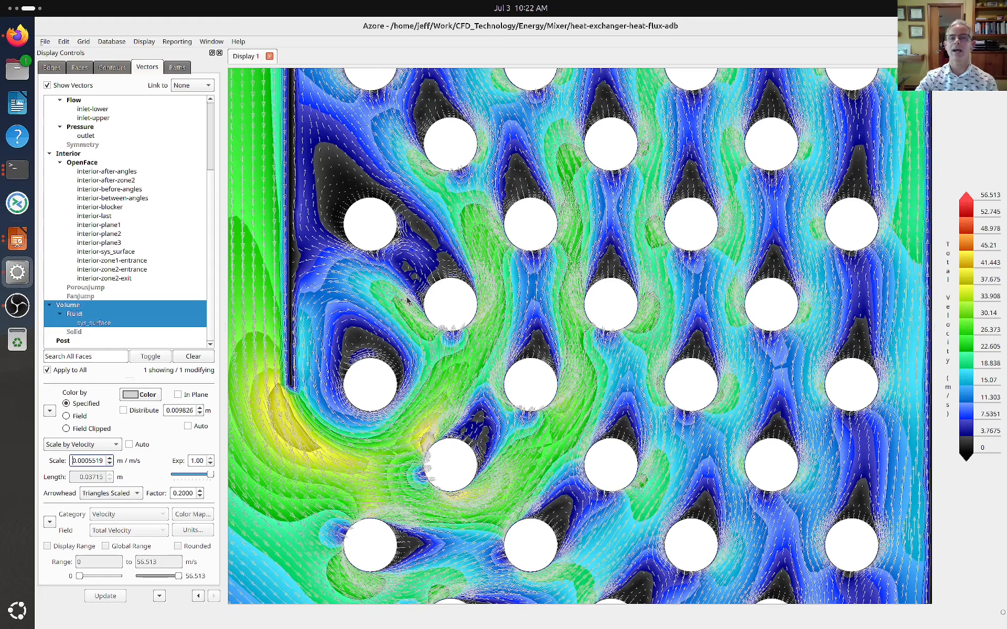
scroll(408, 300, down, 1)
scroll(408, 300, down, 5)
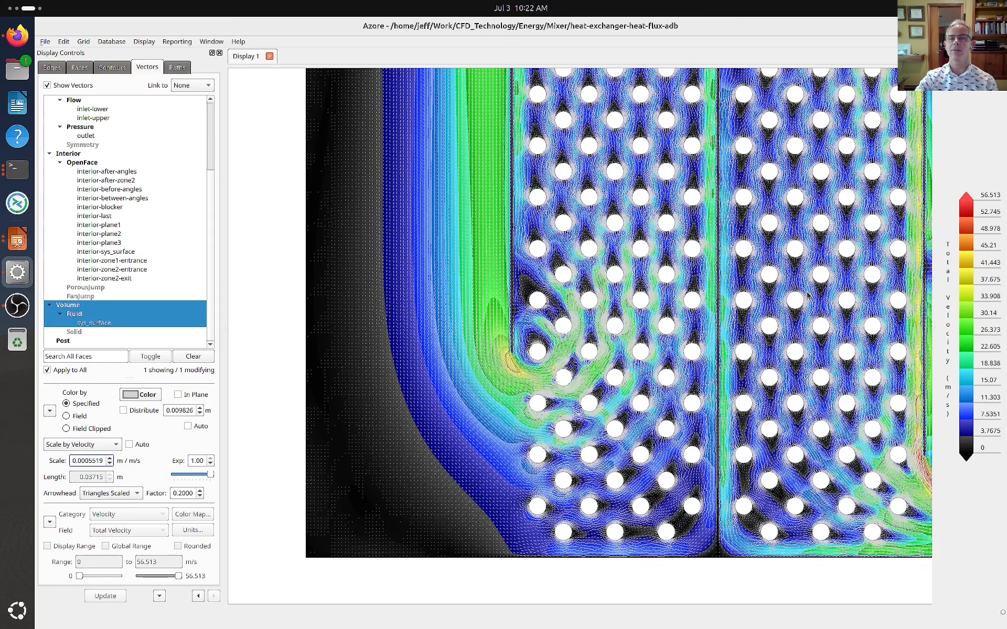
scroll(811, 292, down, 1)
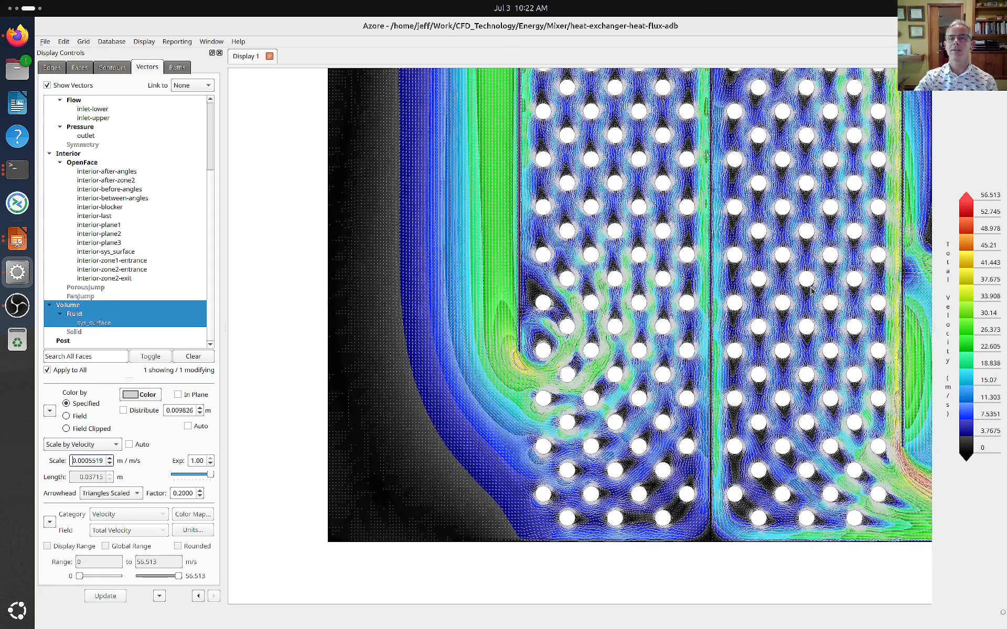
Examine the velocity vectors in the recirculation zones and around the triangular blockers downstream of the second tube bank
scroll(810, 292, down, 1)
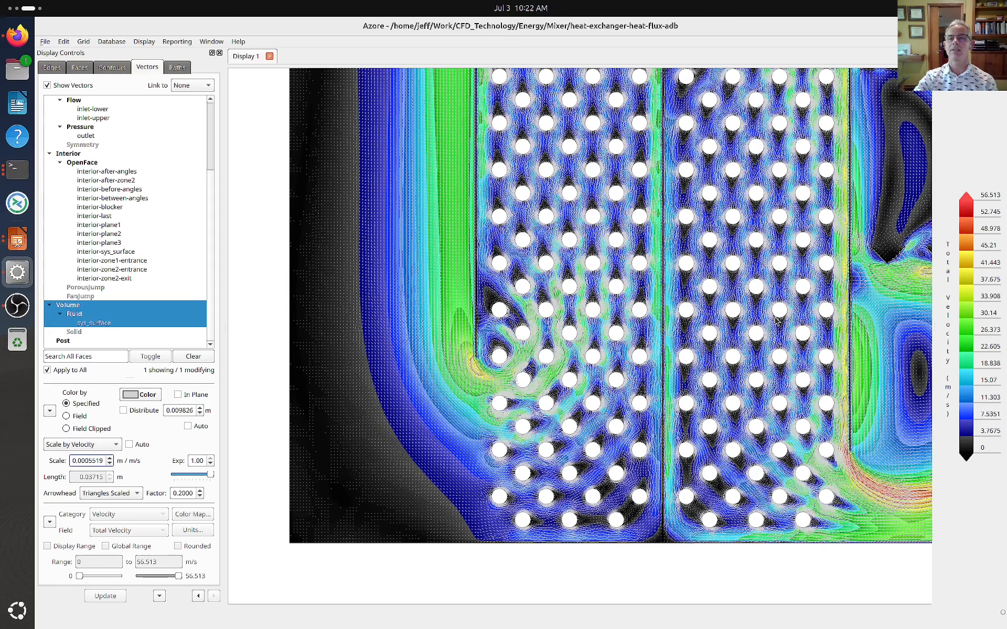
middle_drag(775, 317, 410, 350)
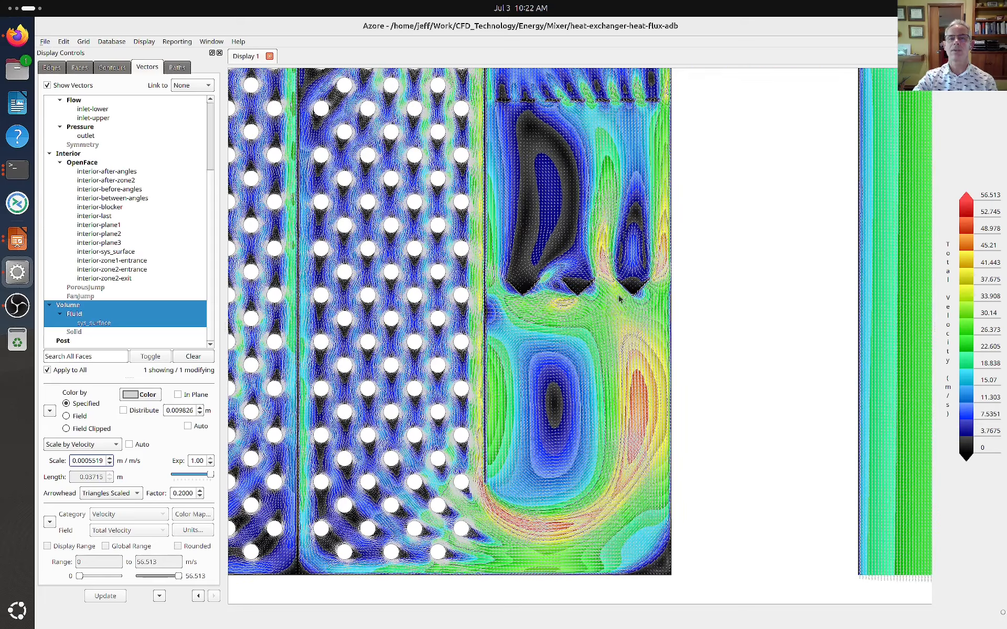
scroll(565, 289, down, 2)
scroll(564, 290, up, 6)
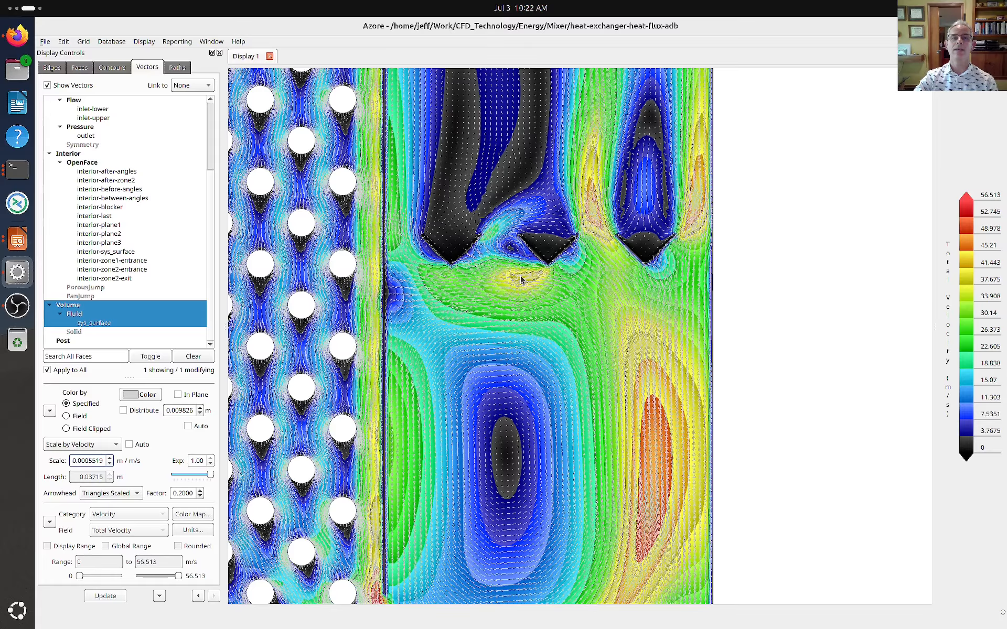
scroll(600, 287, down, 1)
scroll(600, 287, down, 5)
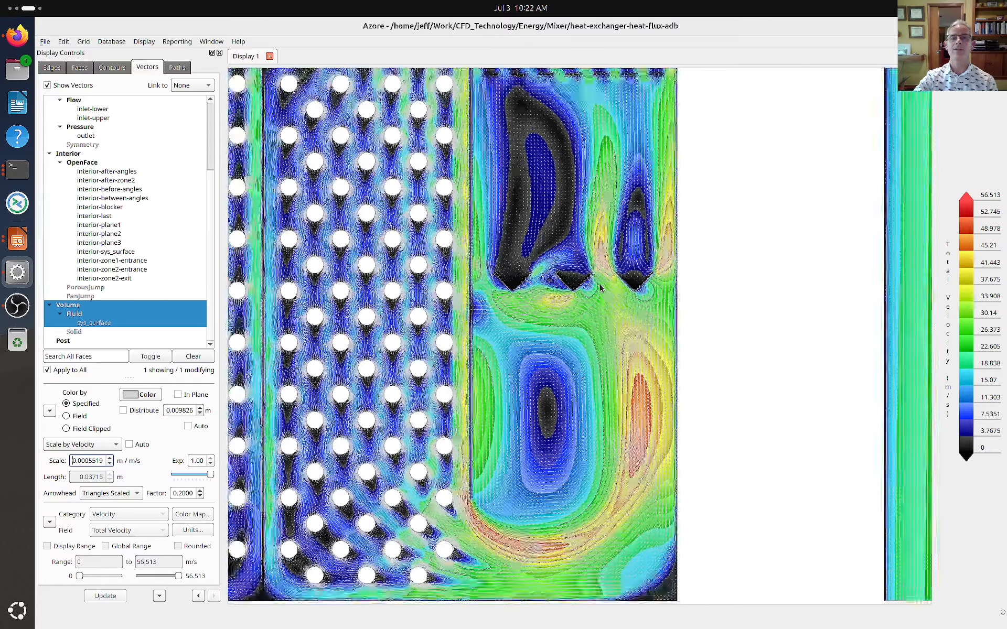
Review the dense velocity vectors across the whole heat exchanger, from the two inlets to the outlet duct
scroll(602, 287, down, 4)
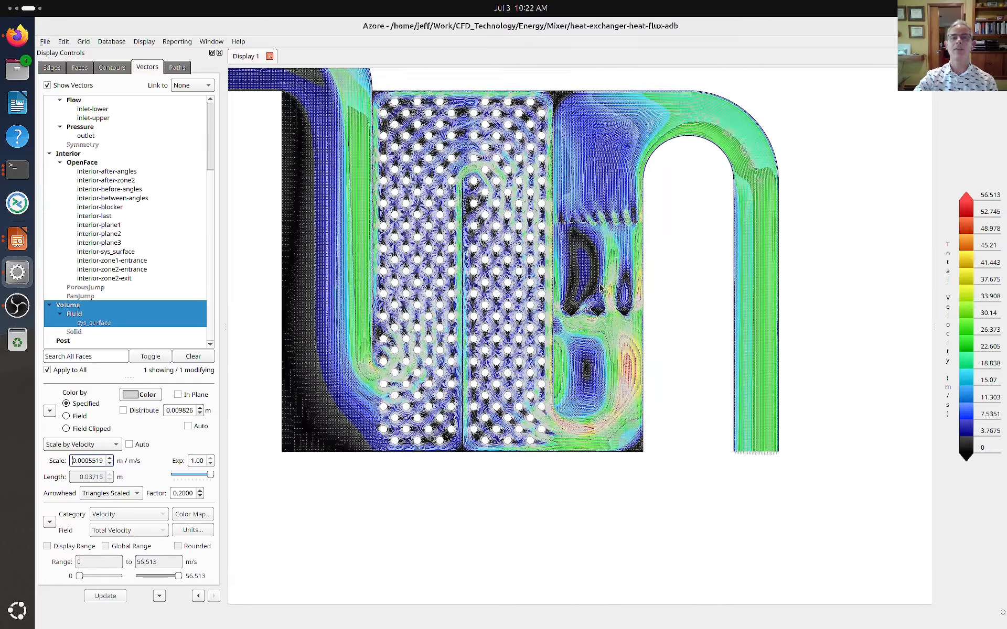
scroll(505, 261, up, 2)
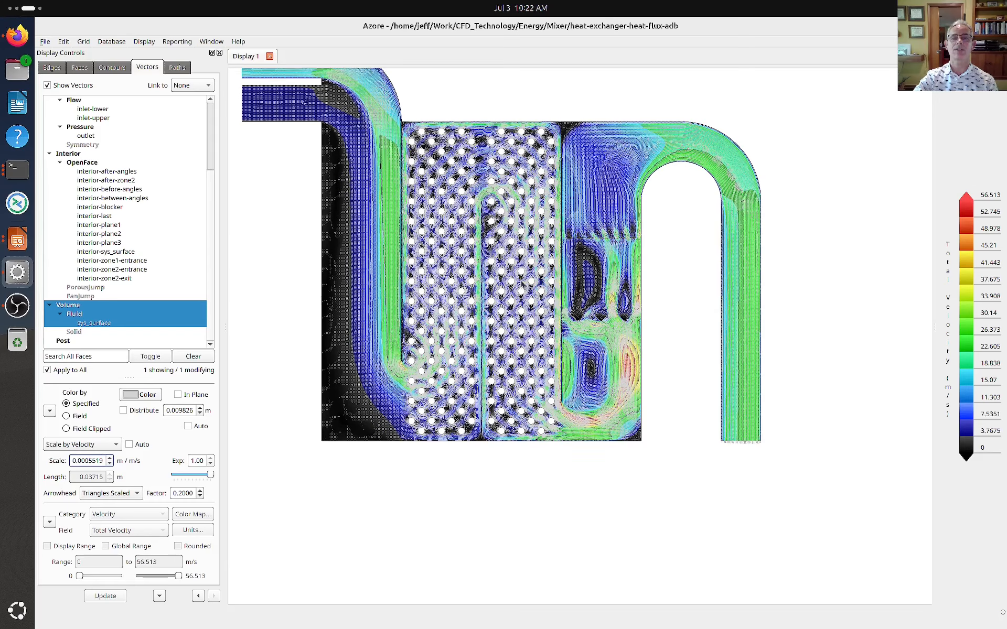
scroll(487, 280, down, 3)
middle_drag(486, 280, 523, 320)
scroll(523, 320, up, 4)
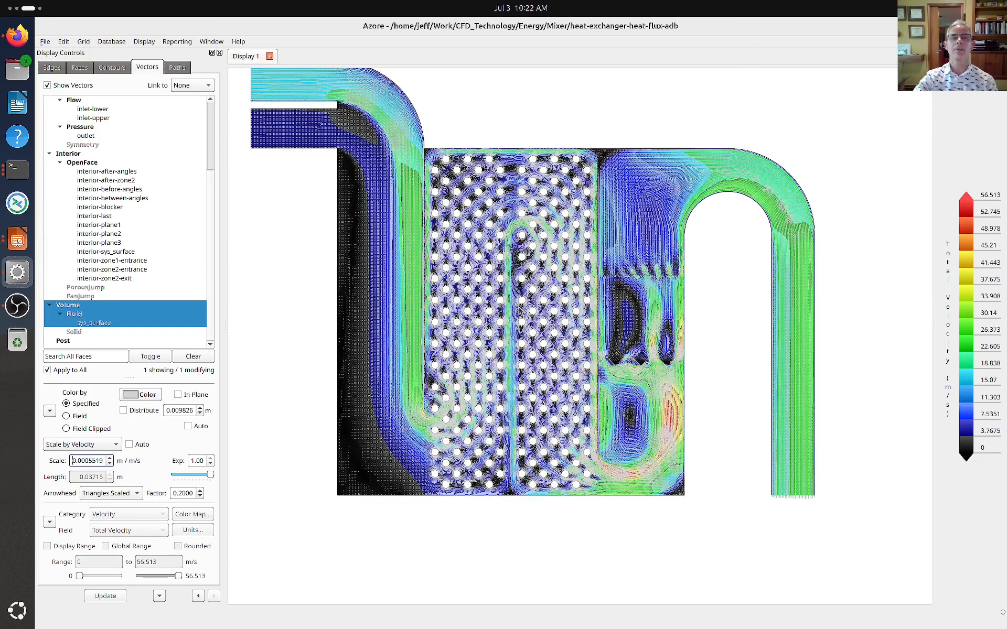
scroll(522, 311, down, 2)
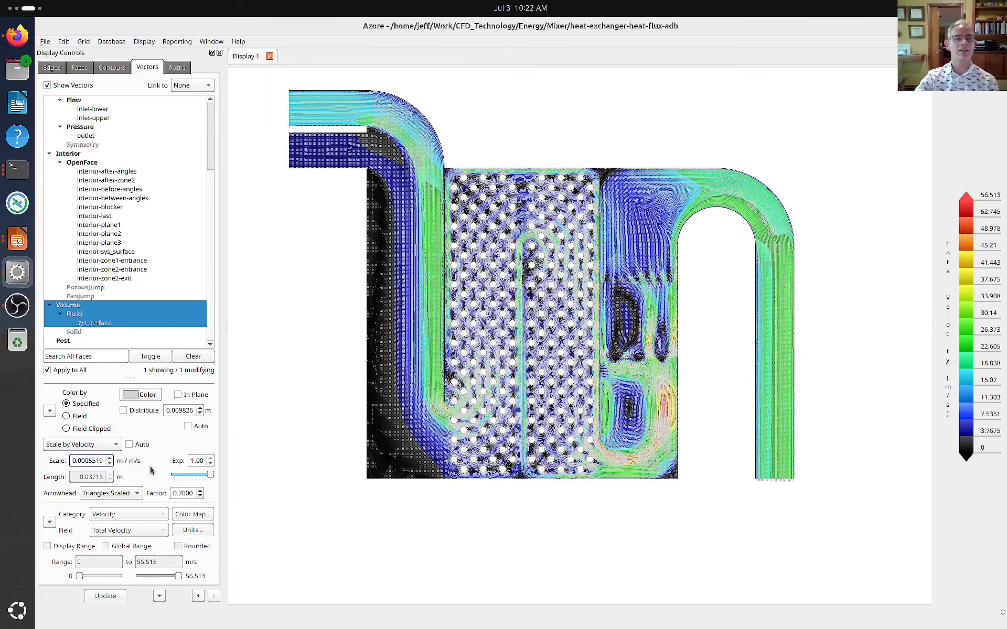
Remove the velocity vectors from the sys_surface fluid volume and switch its filled contours to Temperature in the Energy category
click(89, 324)
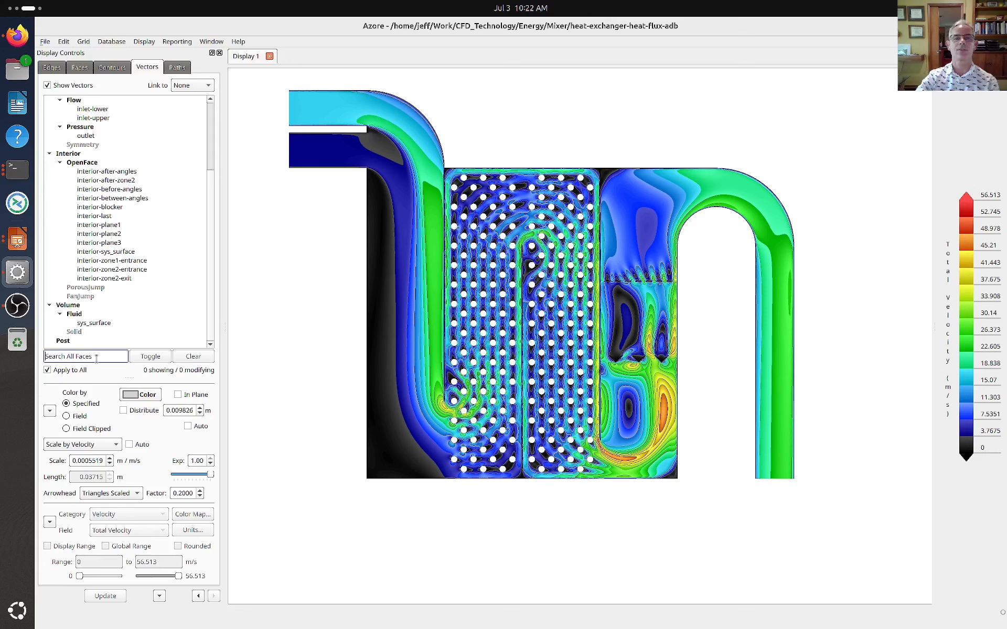
click(108, 71)
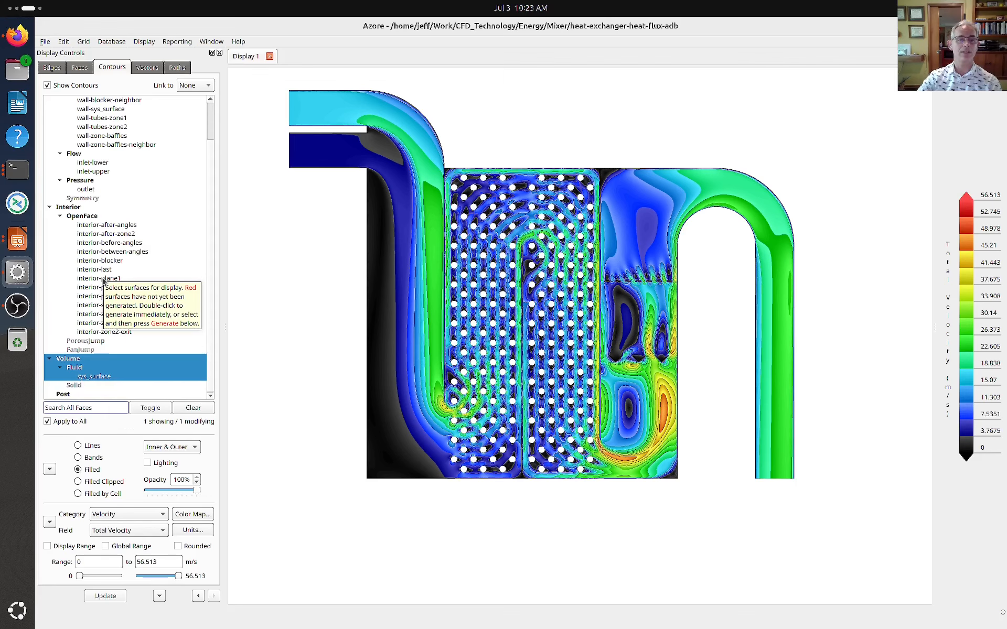
click(124, 514)
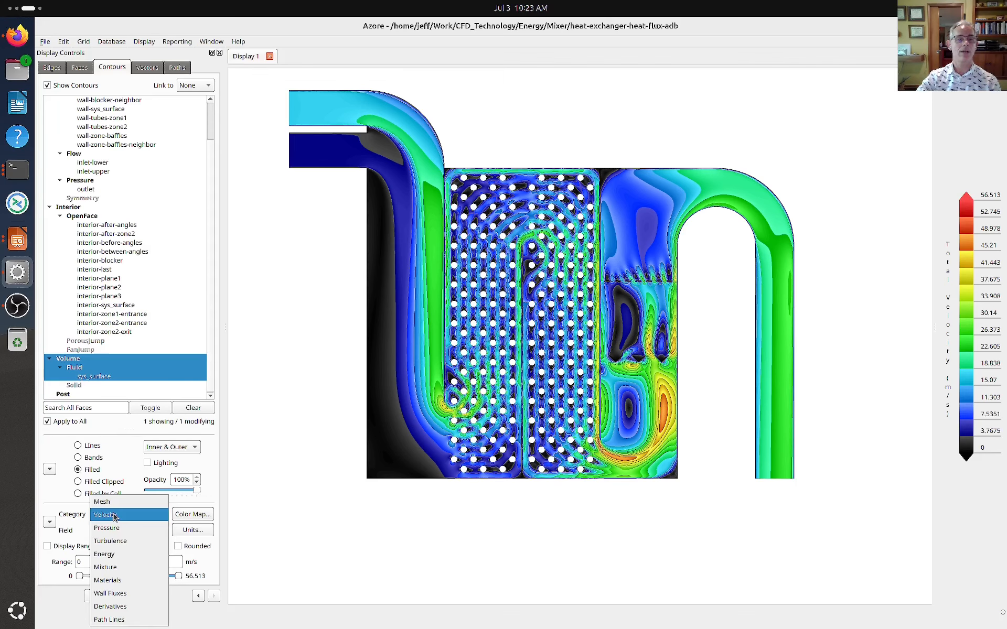
click(116, 553)
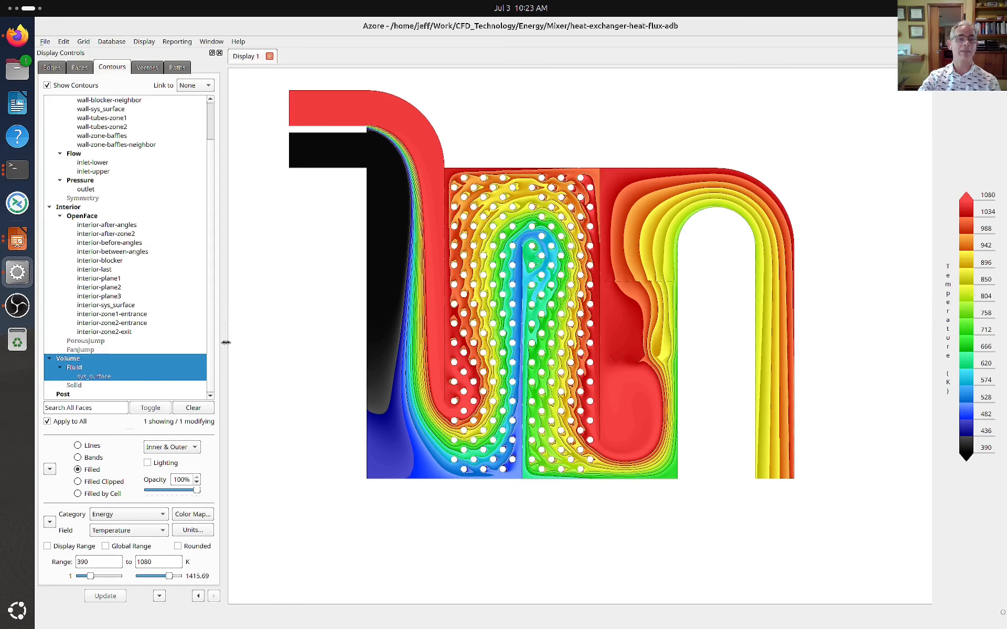
Switch the contour category for the sys_surface fluid volume to Materials
click(117, 521)
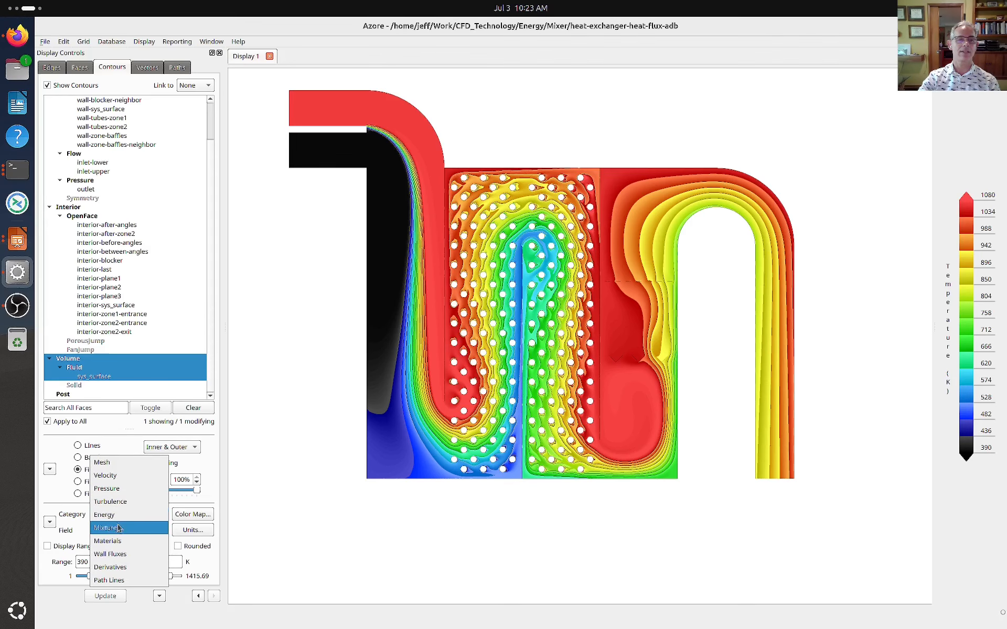
click(109, 541)
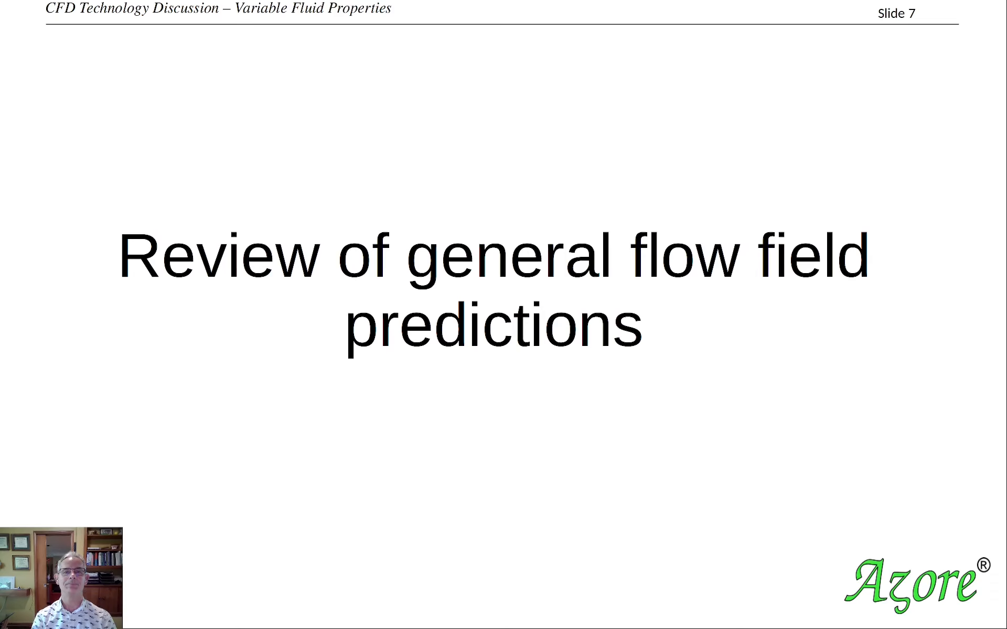
key(Right)
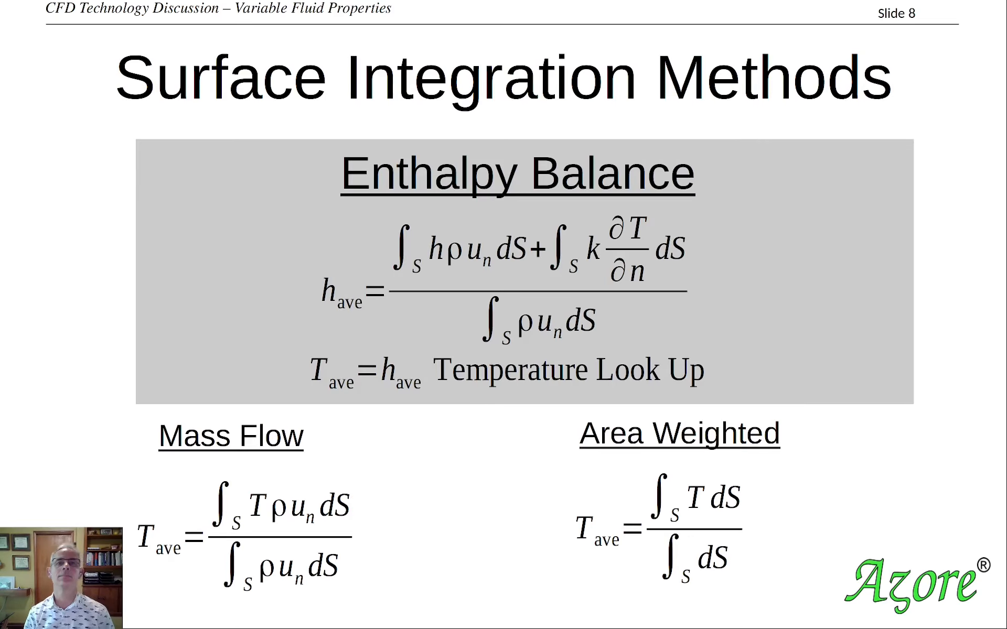